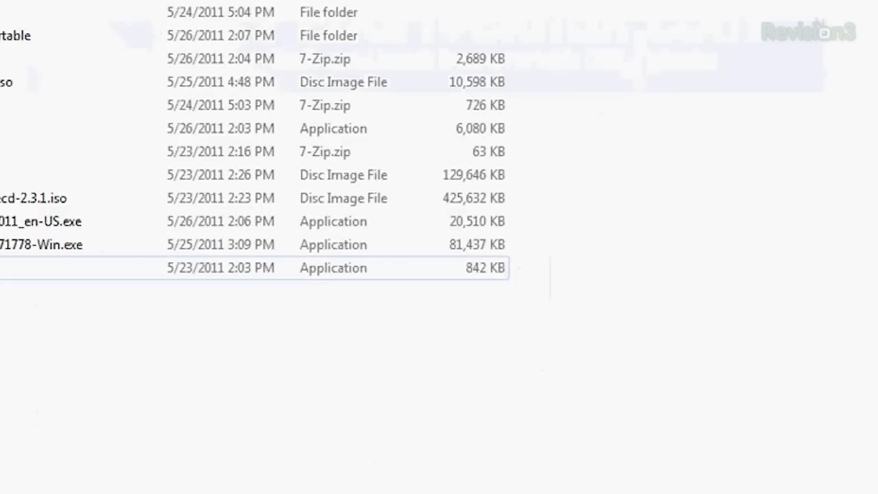
# - Launch the YUMI-0.0.1.5.exe installer, allow it to run, and accept the licence agreement
pyautogui.doubleClick(254, 267)
pyautogui.click(499, 254)
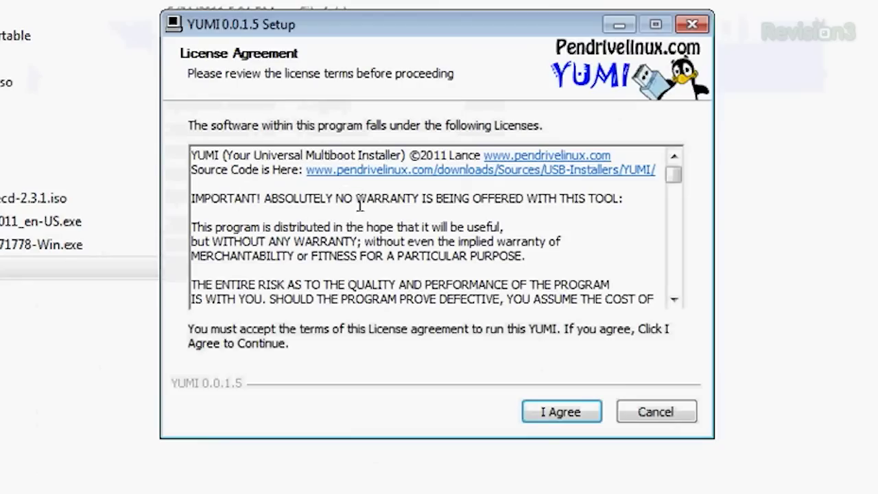
pyautogui.click(584, 411)
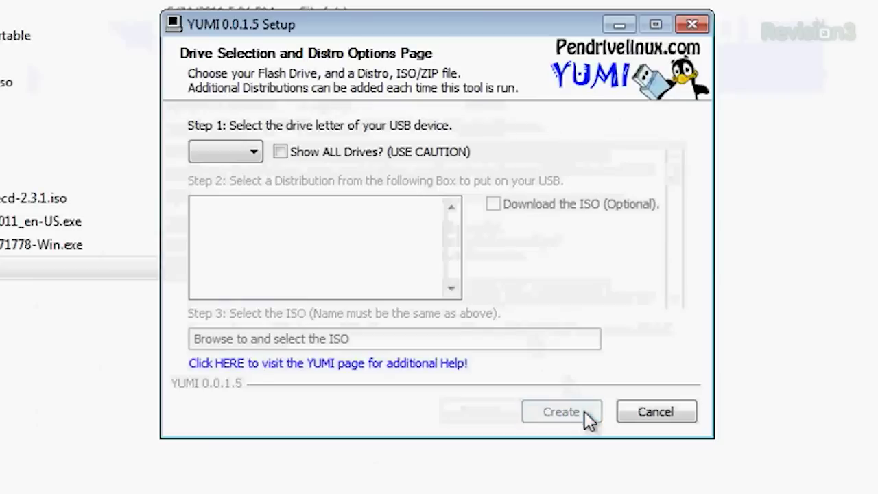
# - Target drive D:\ and choose Puppy Linux as the distribution, using lupu-520.iso
pyautogui.click(219, 152)
pyautogui.click(227, 170)
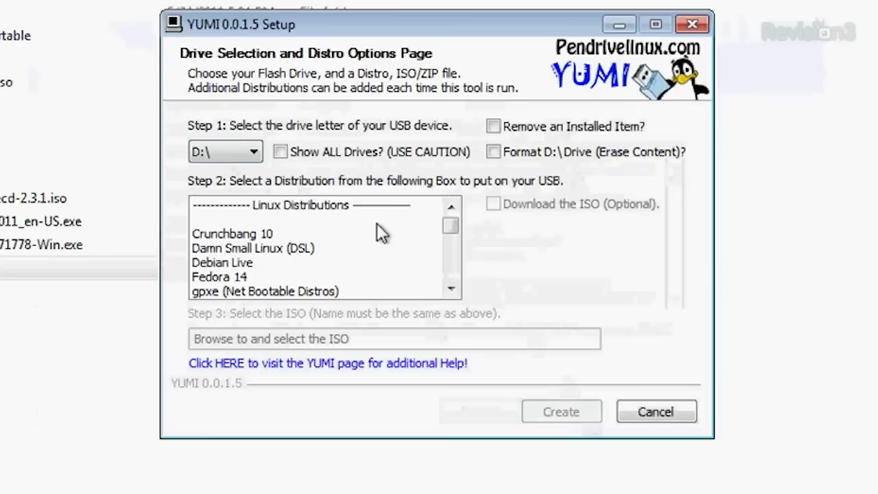
pyautogui.click(505, 306)
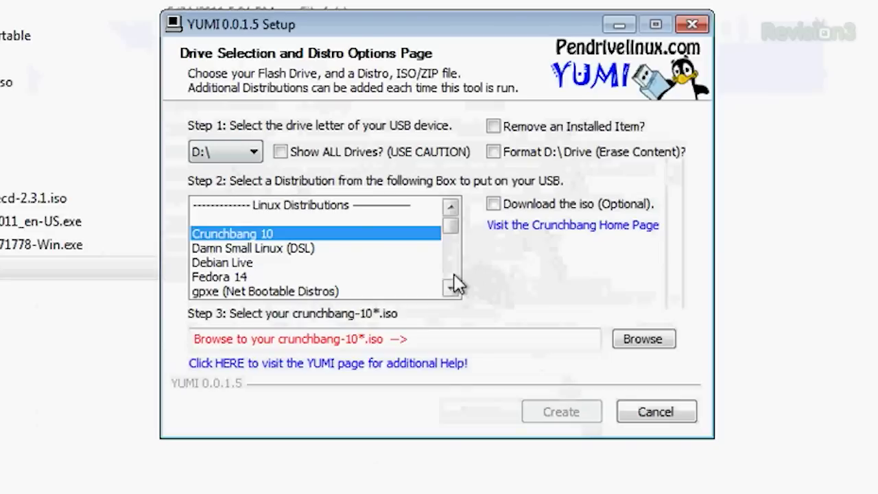
pyautogui.click(452, 286)
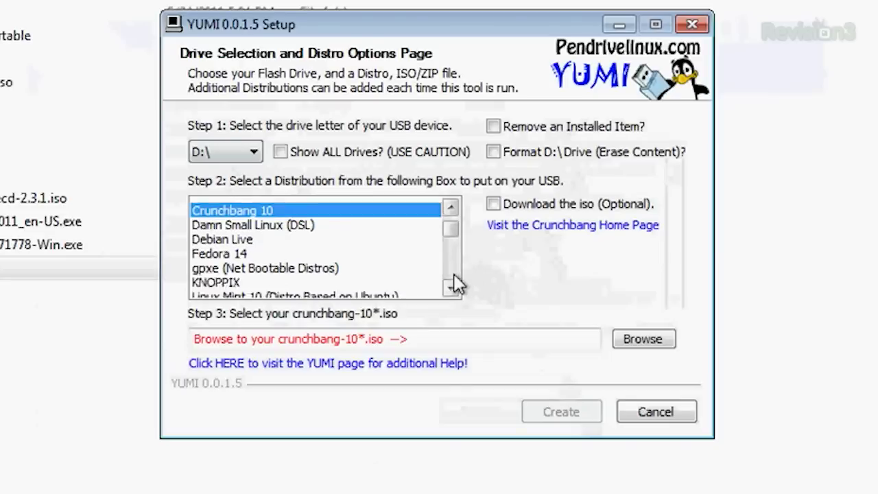
pyautogui.scroll(-2, 454, 277)
pyautogui.click(384, 291)
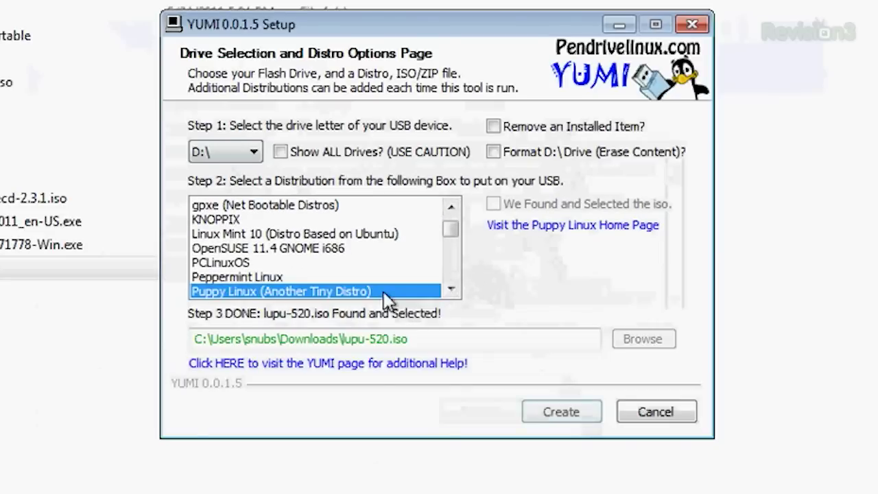
# - Create the Puppy Linux install on D:\, then choose Yes to add another ISO
pyautogui.click(557, 414)
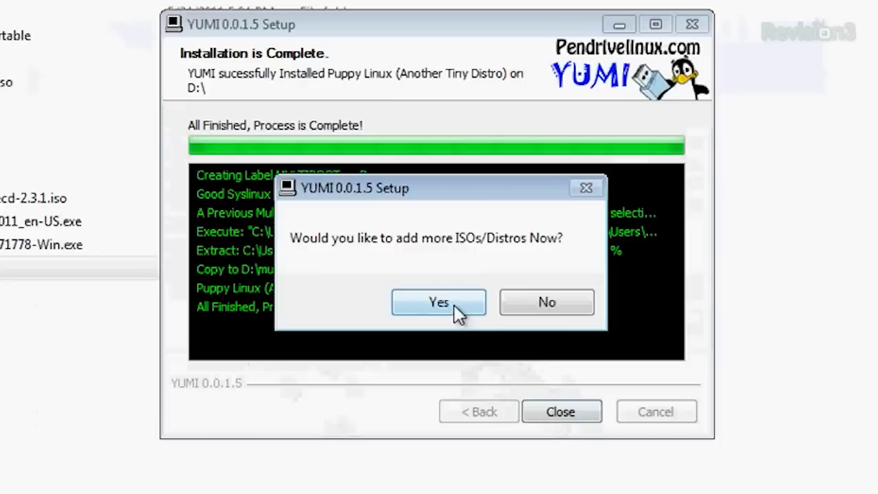
pyautogui.click(447, 280)
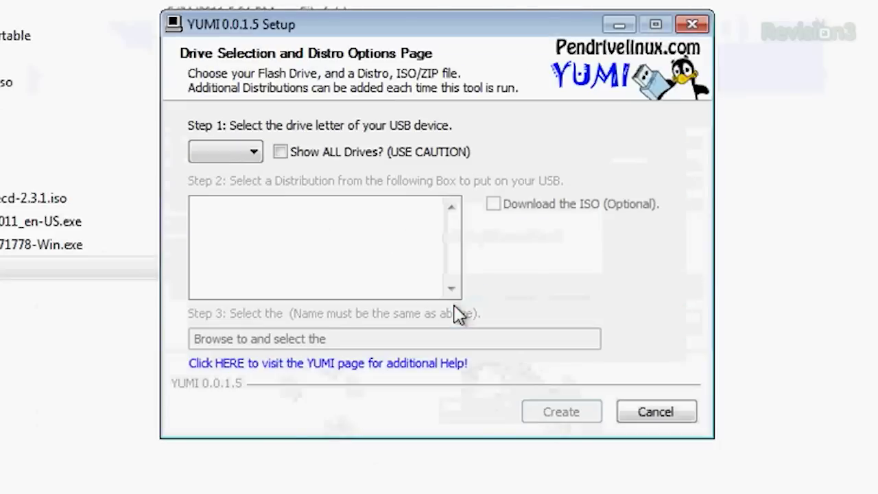
# - Target D:\ again, pick DBAN (Hard Drive Nuker) from dban-2.2.6_i586.iso, and create the install
pyautogui.click(241, 152)
pyautogui.click(239, 173)
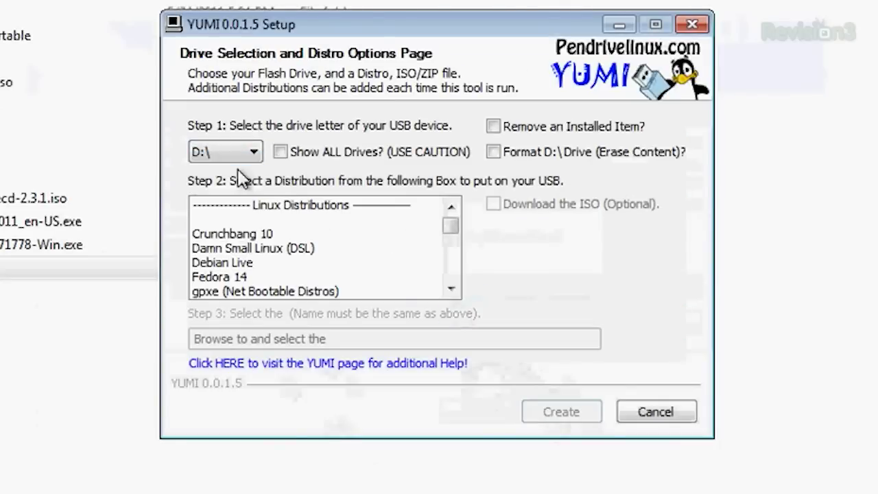
pyautogui.scroll(-8, 453, 251)
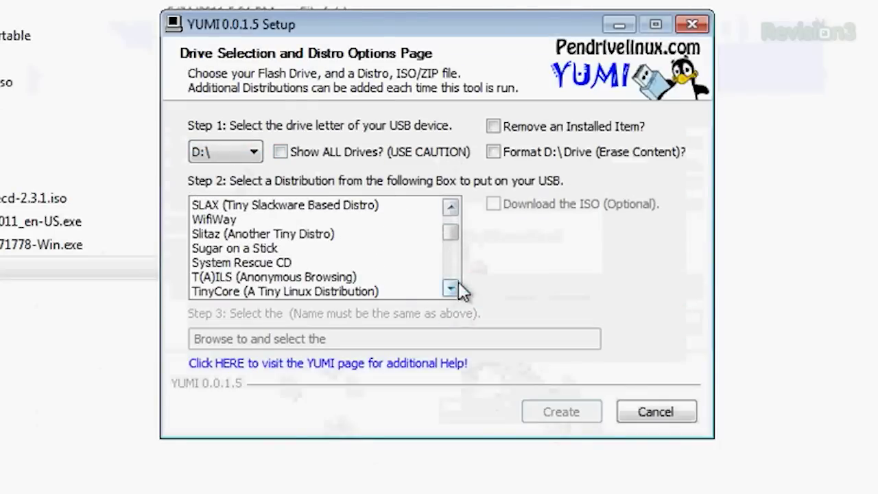
pyautogui.scroll(-2, 454, 268)
pyautogui.scroll(-8, 454, 266)
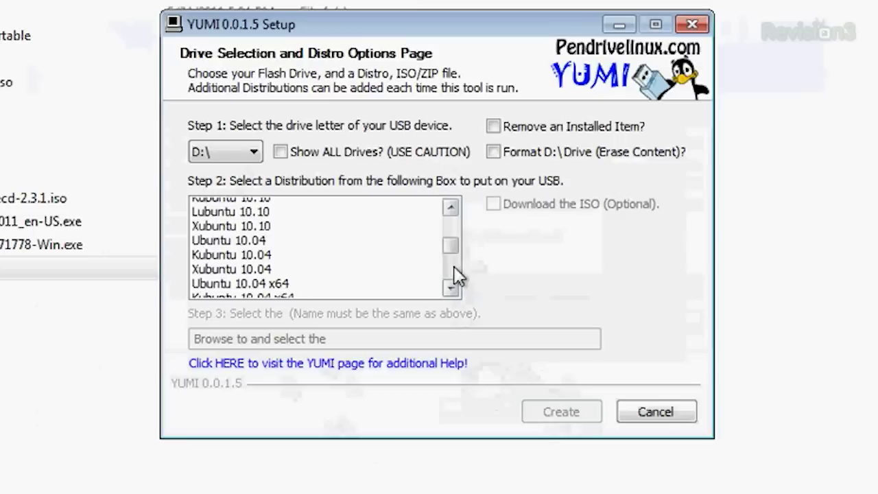
pyautogui.scroll(-4, 454, 266)
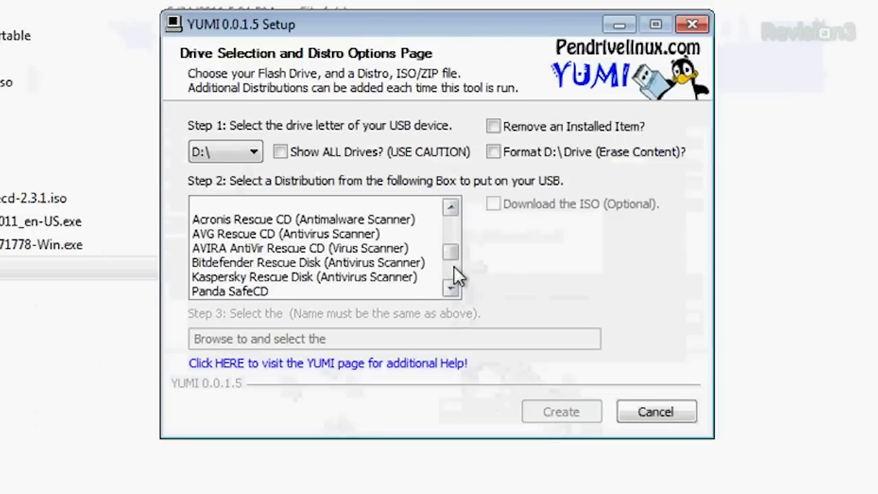
pyautogui.scroll(-2, 454, 266)
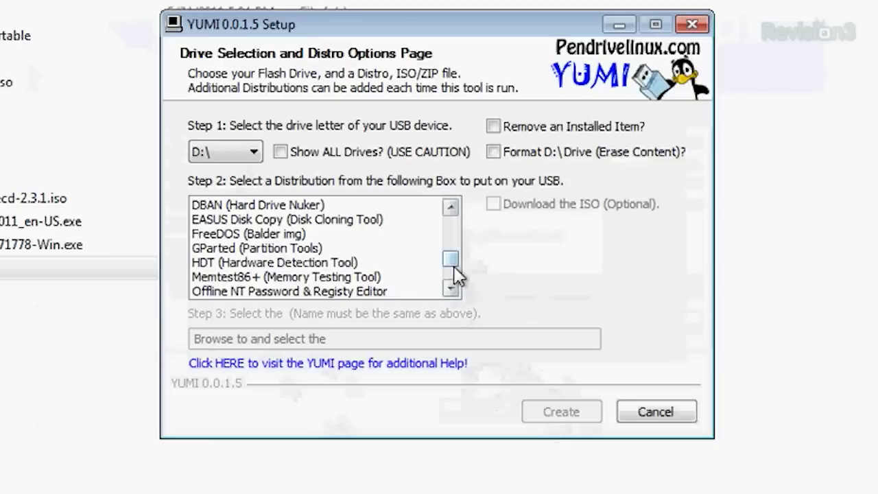
pyautogui.click(290, 206)
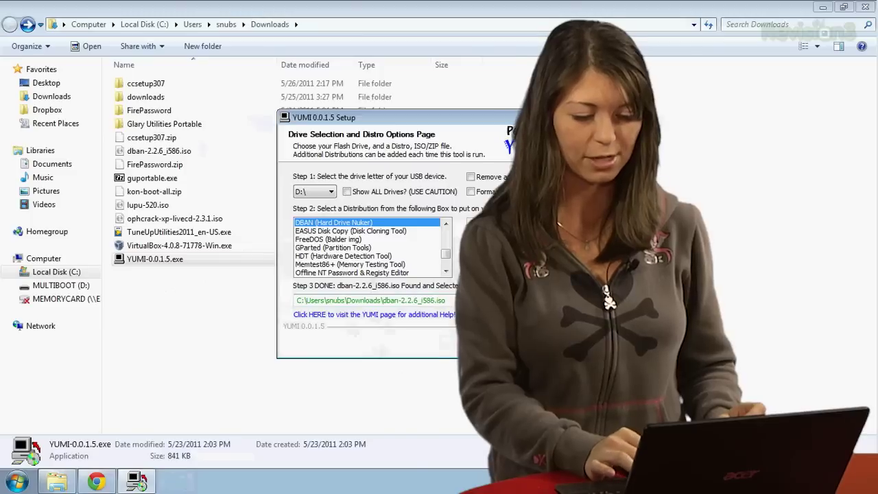
pyautogui.click(561, 411)
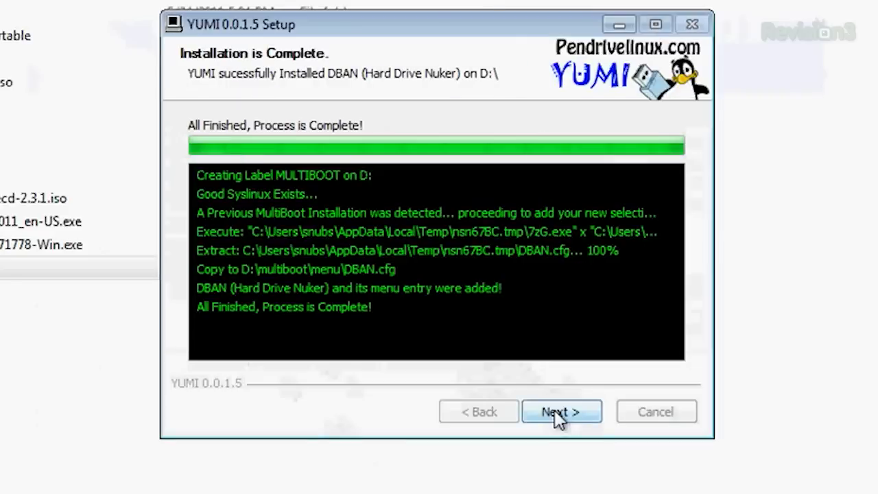
# - Finish the DBAN install, decline adding more ISOs, and close YUMI
pyautogui.click(556, 411)
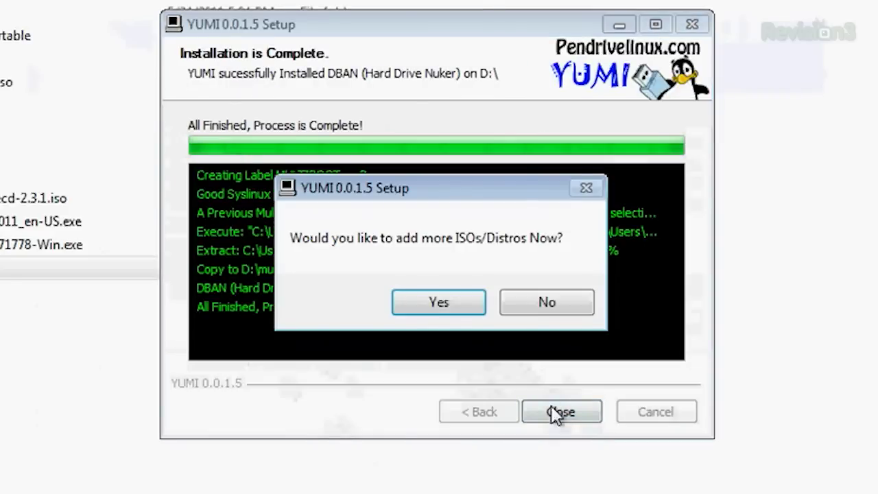
pyautogui.click(538, 304)
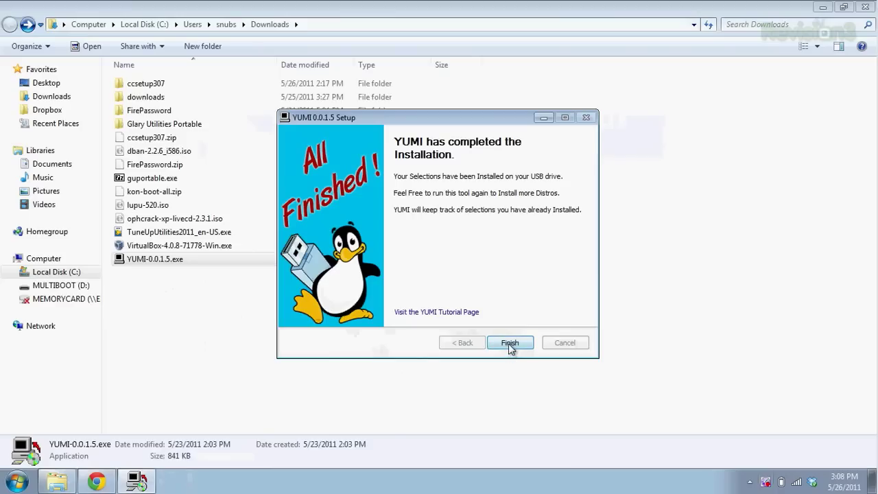
pyautogui.click(509, 345)
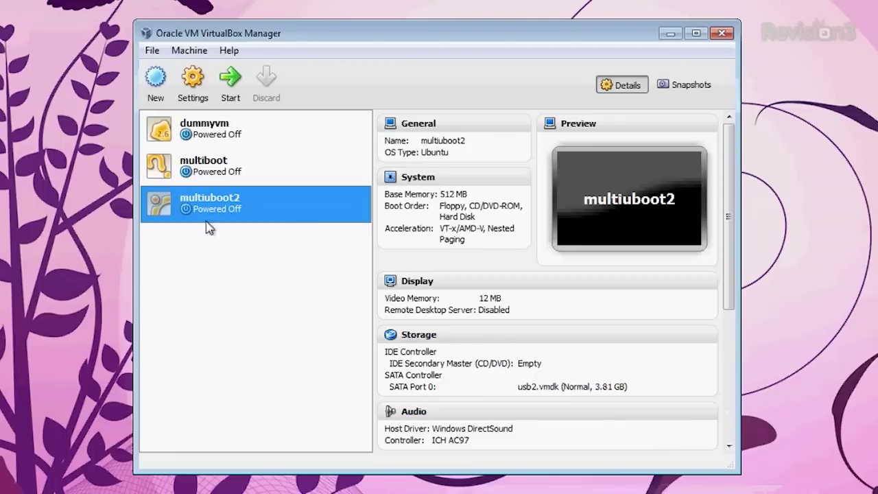
# - Start the multiuboot2 virtual machine from the VirtualBox Manager list
pyautogui.doubleClick(202, 204)
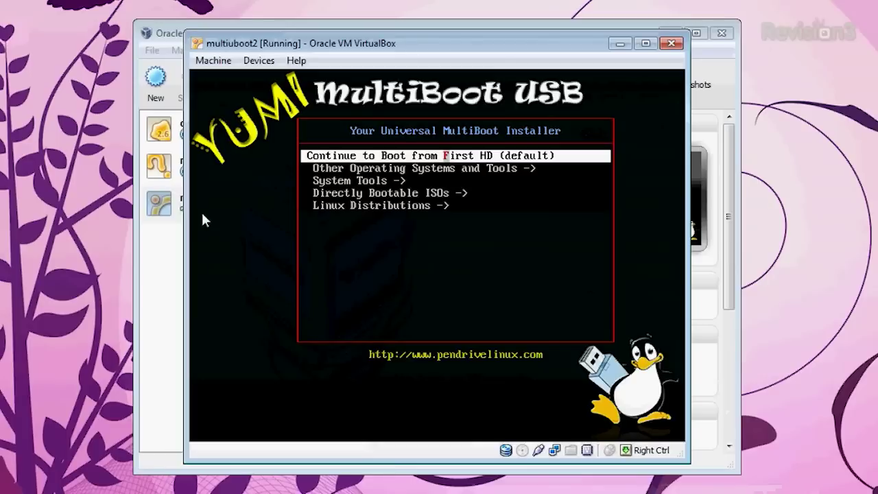
# - Open System Tools in the YUMI boot menu to confirm DBAN is listed, then return
pyautogui.press('Down')
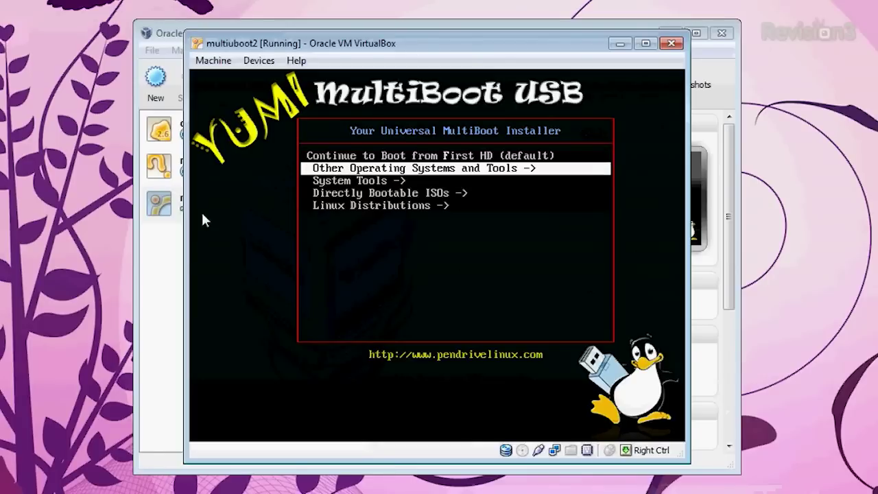
pyautogui.press('Down')
pyautogui.press('Return')
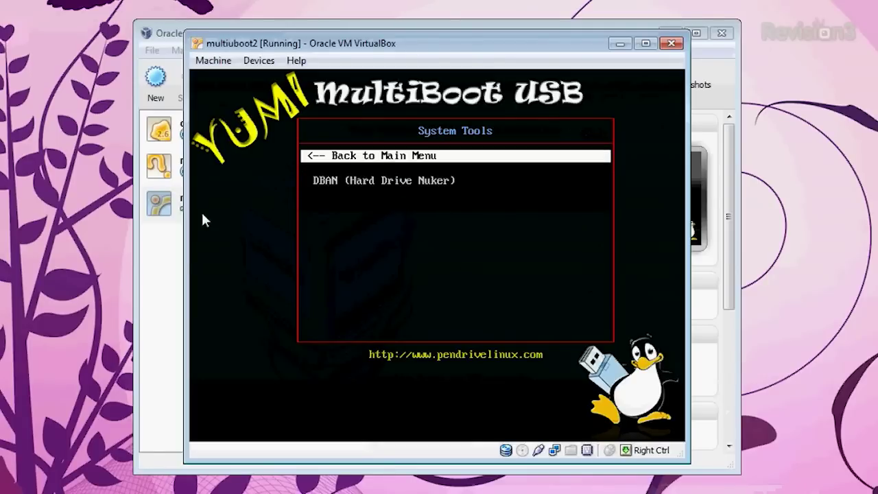
pyautogui.press('Return')
# - Boot Puppy 5.2 from Linux Distributions, running Puppy Linux from this USB
pyautogui.press('Down')
pyautogui.press('Down')
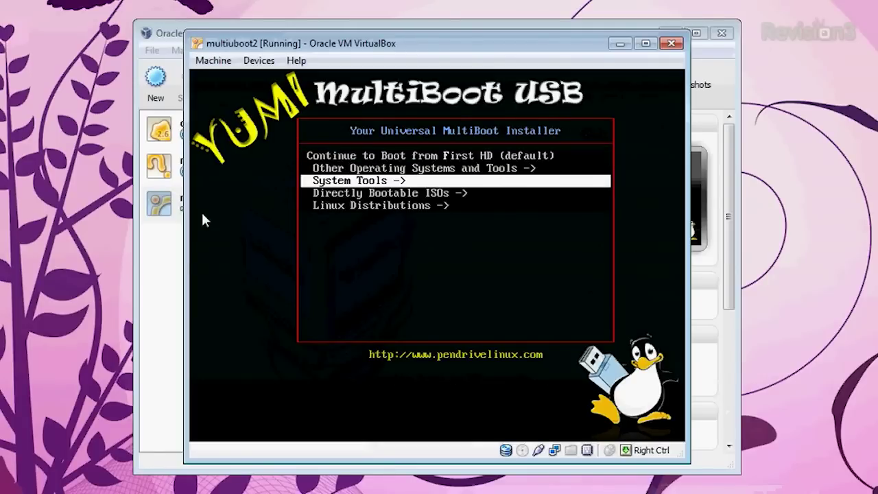
pyautogui.press('Down')
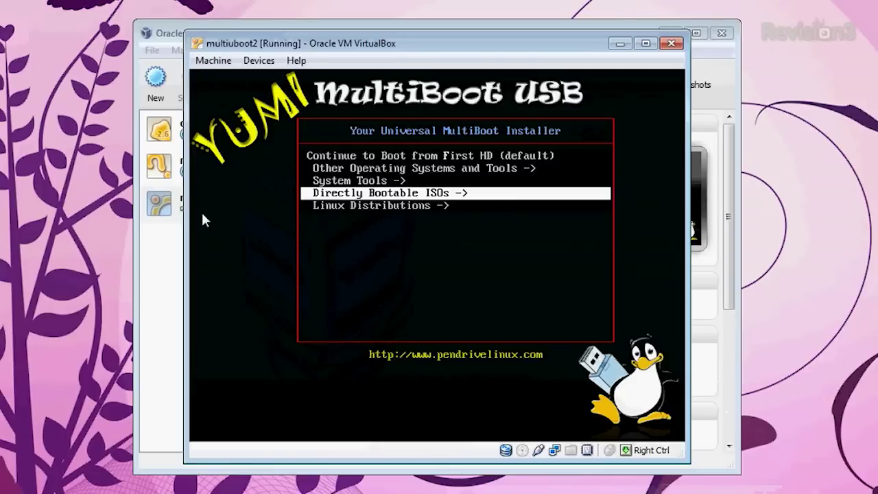
pyautogui.press('Down')
pyautogui.press('Return')
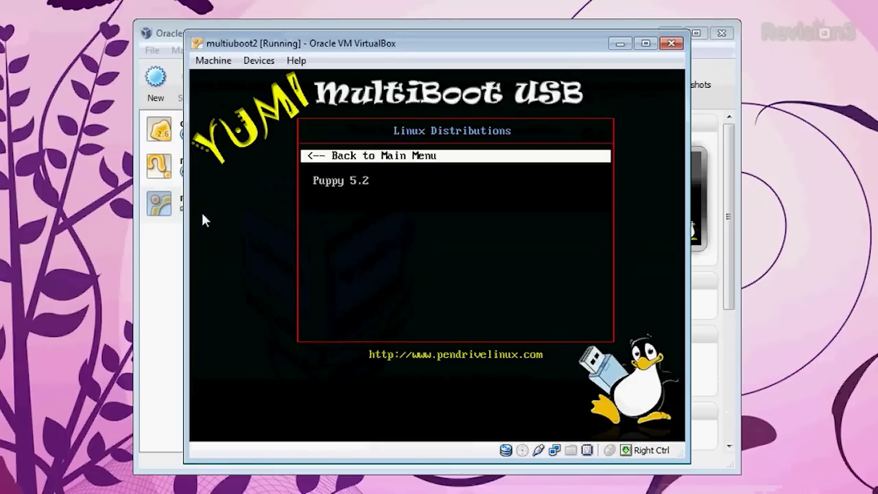
pyautogui.press('Down')
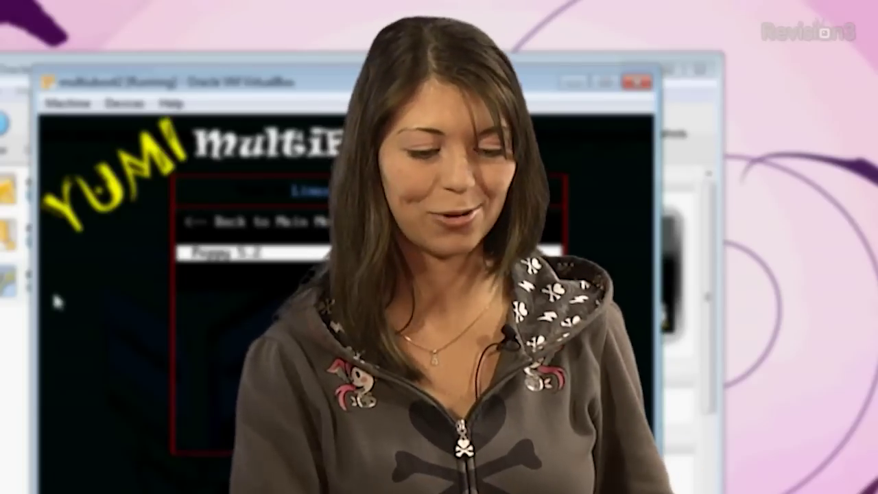
pyautogui.press('Return')
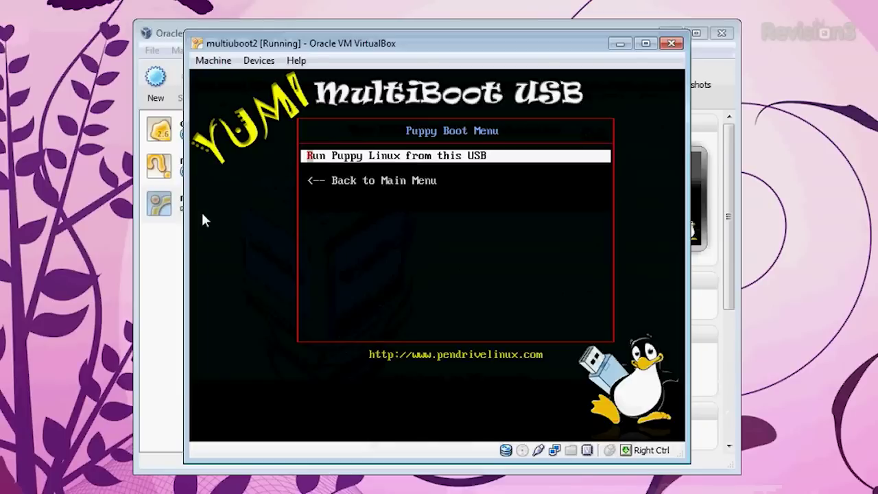
pyautogui.press('Return')
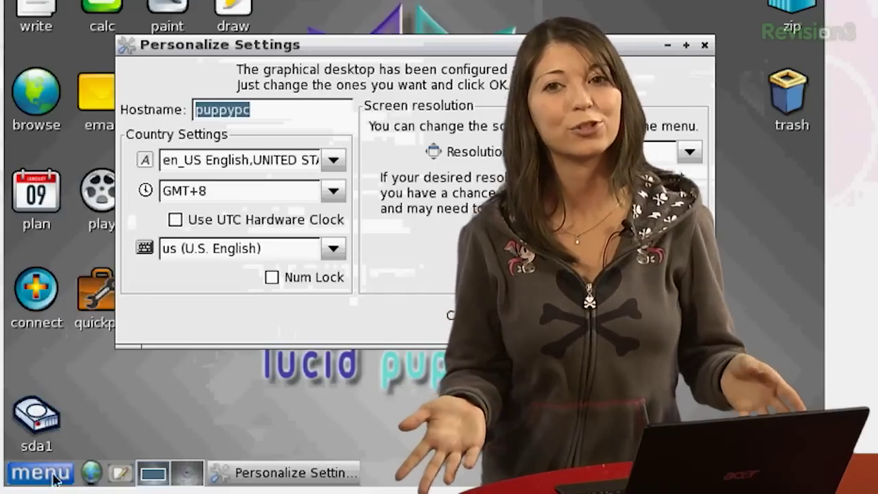
# - Choose Shutdown > Exit to prompt from Puppy's main menu to reach the text console
pyautogui.click(170, 439)
pyautogui.moveTo(215, 427)
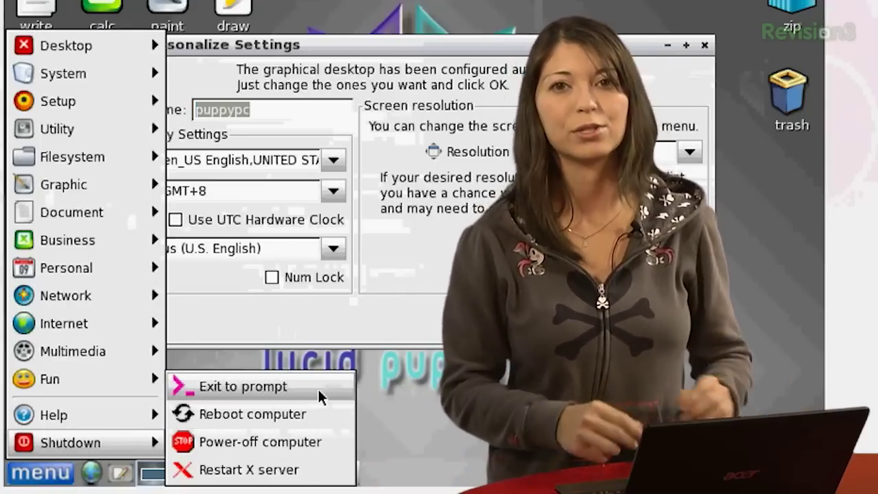
pyautogui.click(319, 392)
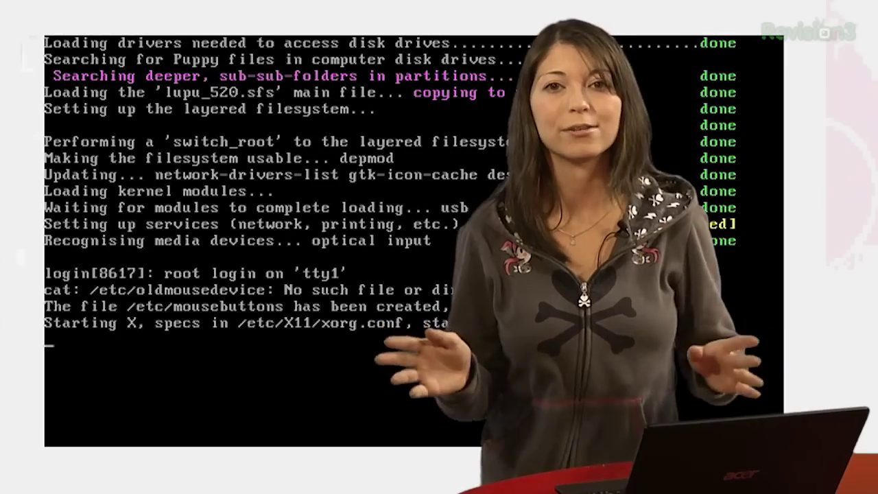